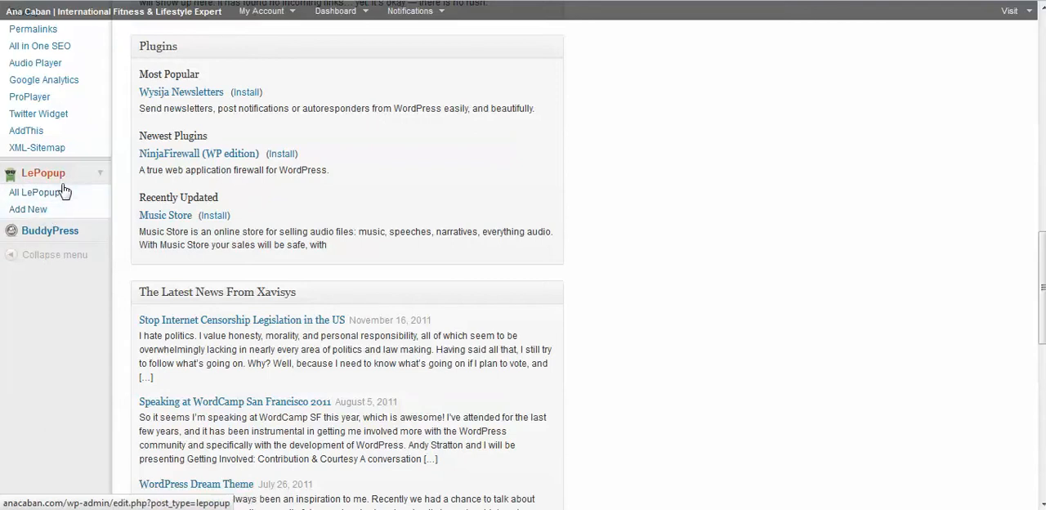
Step: Open the published Anacaban popup for editing from the list of all LePopups
{"action": "left_click", "coordinate": [60, 196]}
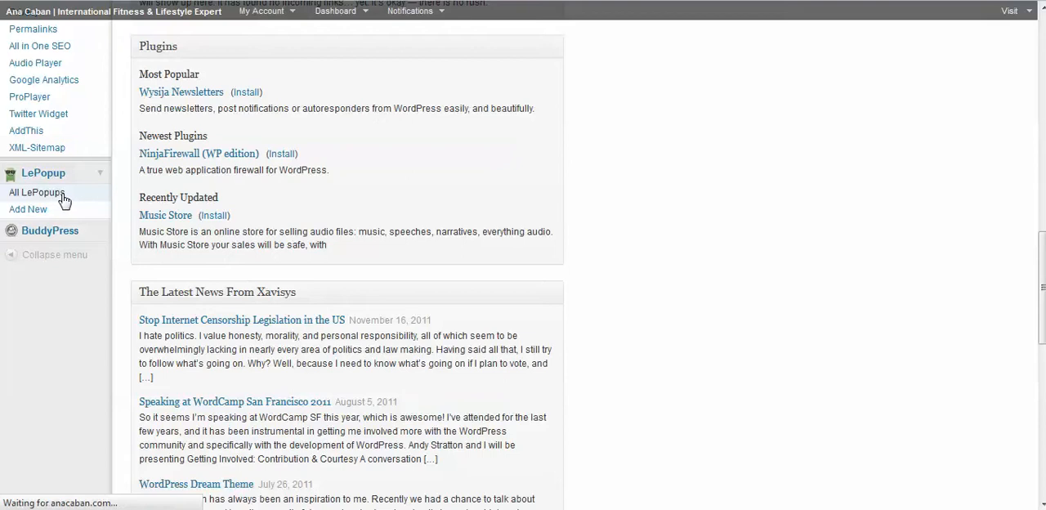
{"action": "scroll", "coordinate": [98, 163], "scroll_direction": "down", "scroll_amount": 2}
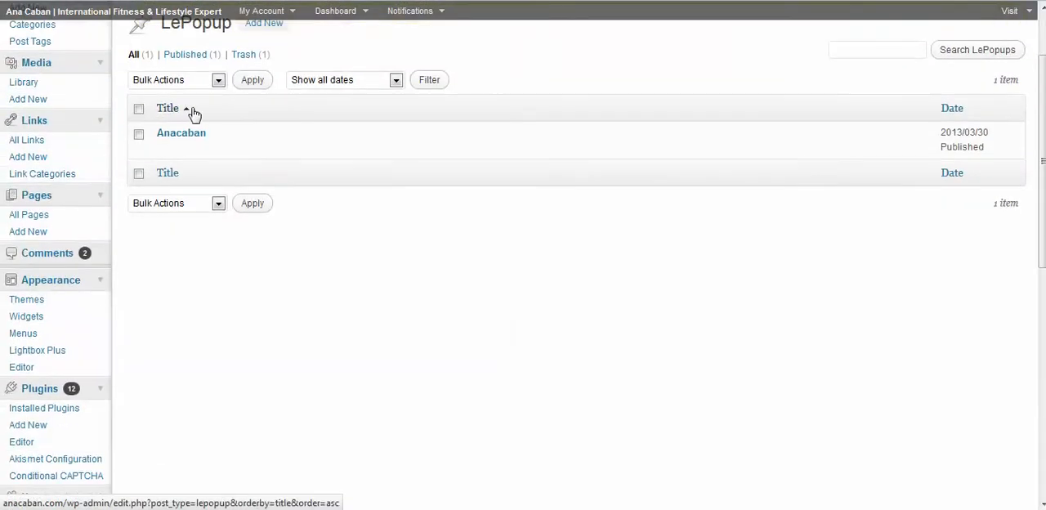
{"action": "scroll", "coordinate": [229, 90], "scroll_direction": "up", "scroll_amount": 2}
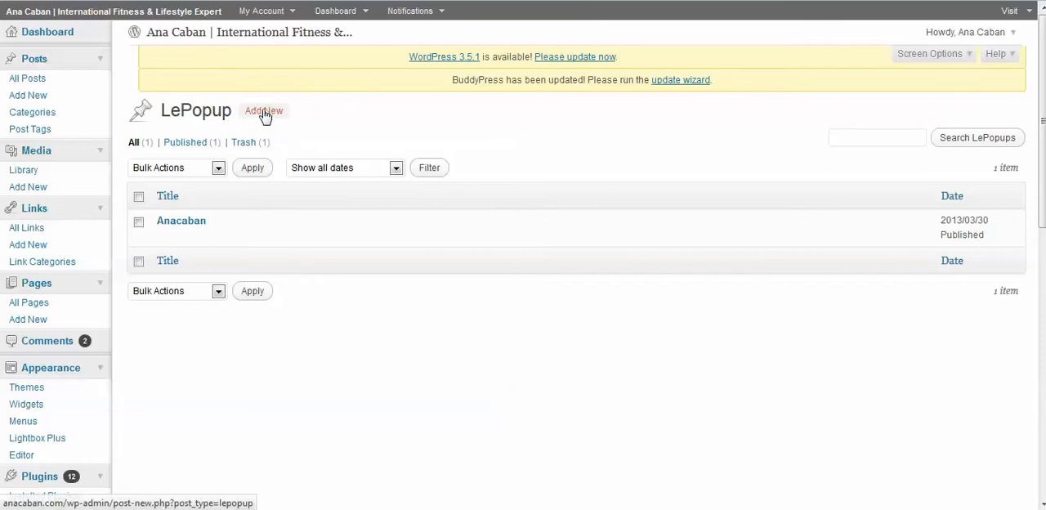
{"action": "mouse_move", "coordinate": [191, 236]}
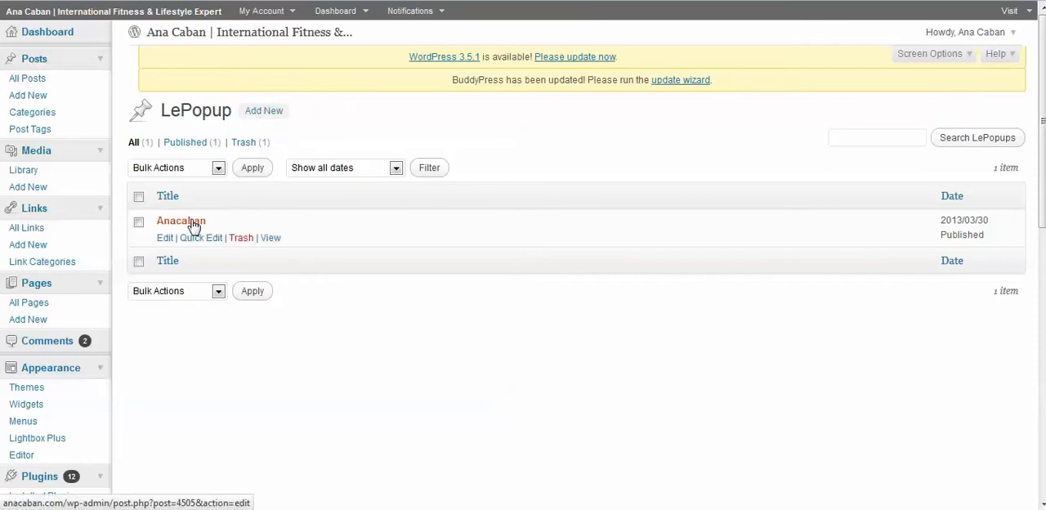
{"action": "left_click", "coordinate": [193, 226]}
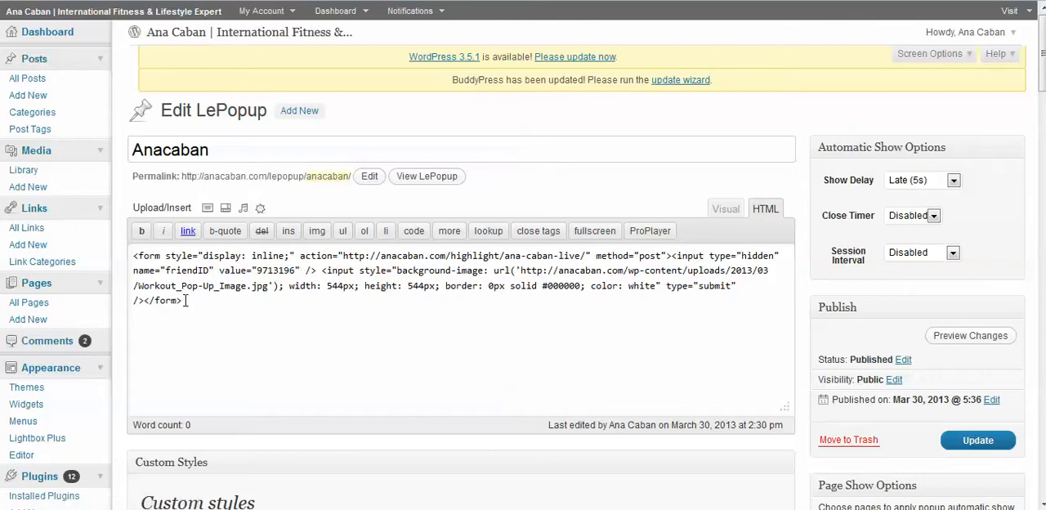
Step: Review the complete HTML form code in the popup's content editor
{"action": "left_click_drag", "start_coordinate": [189, 301], "coordinate": [130, 249]}
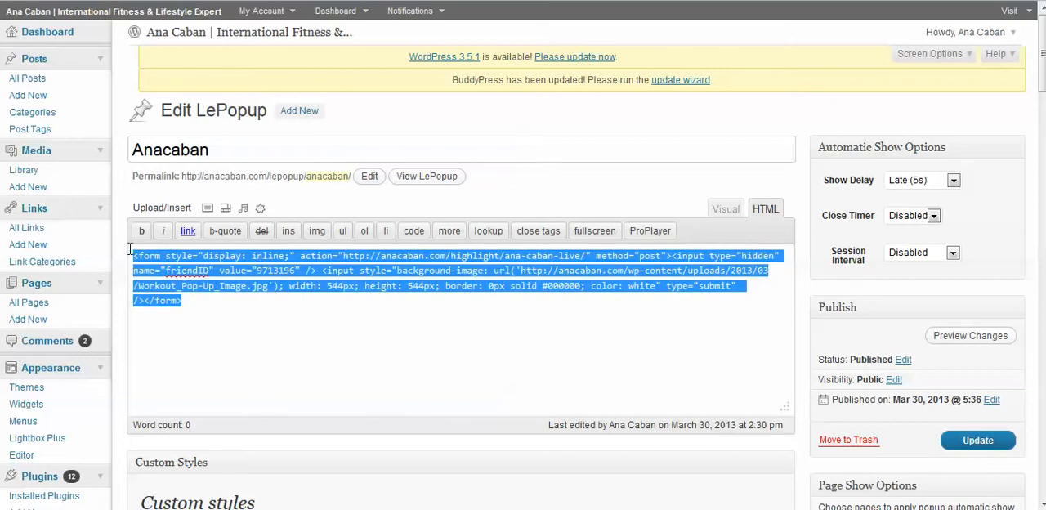
{"action": "left_click", "coordinate": [255, 300]}
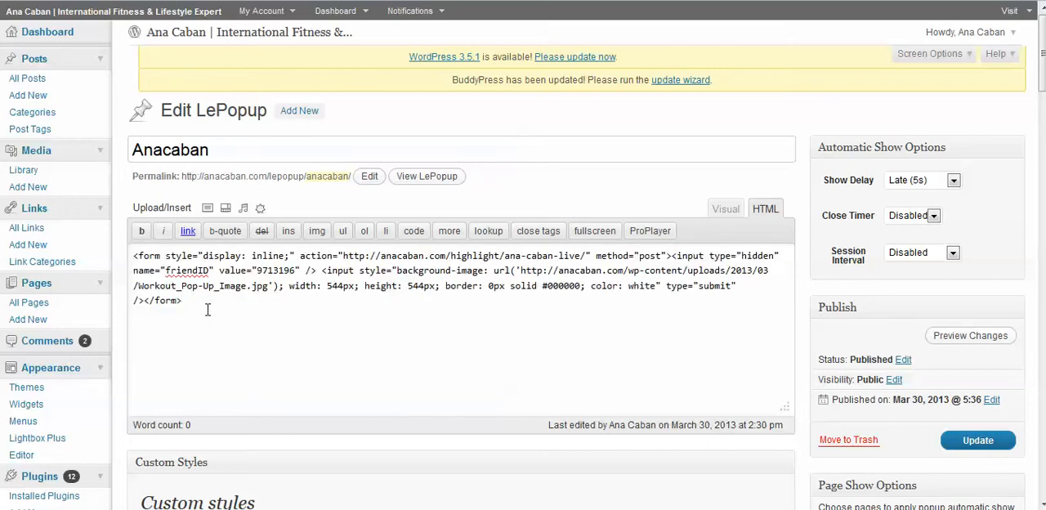
{"action": "left_click_drag", "start_coordinate": [207, 309], "coordinate": [111, 247]}
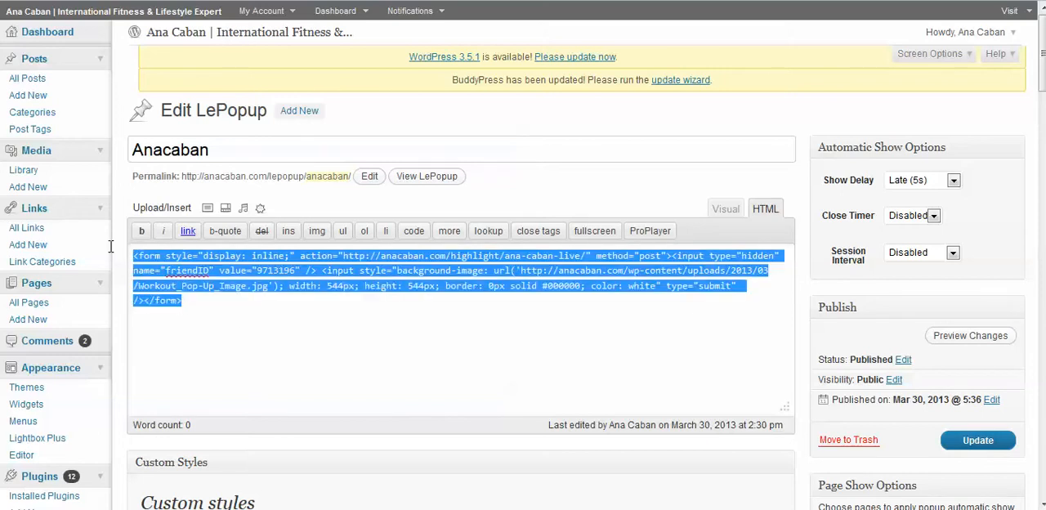
{"action": "left_click", "coordinate": [200, 310]}
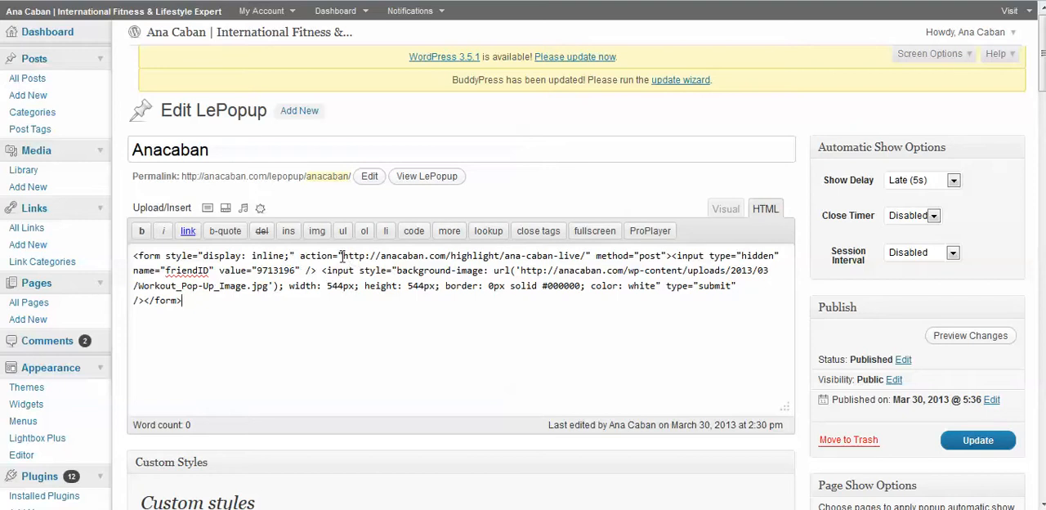
Step: Examine the form's action URL and the background image URL within the popup's HTML code
{"action": "left_click_drag", "start_coordinate": [343, 257], "coordinate": [585, 252]}
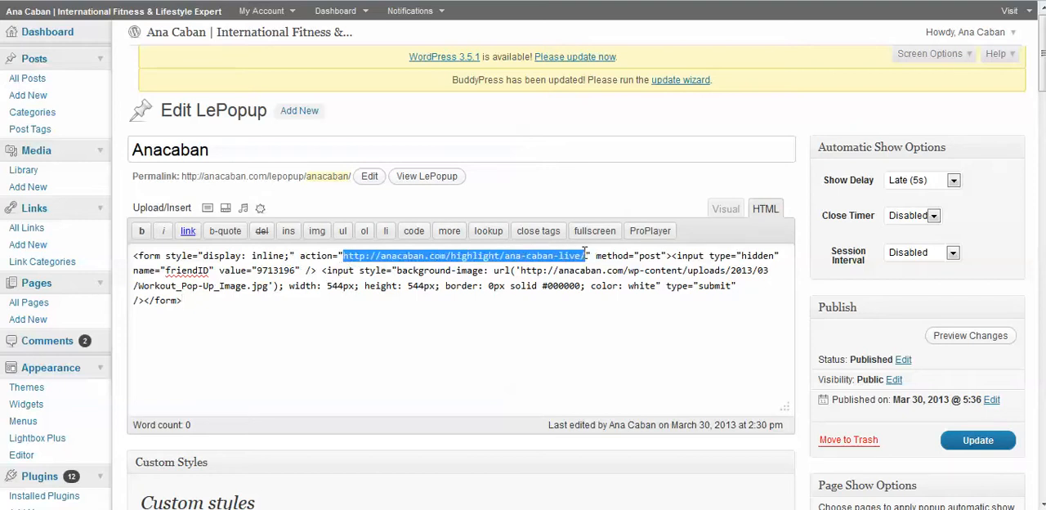
{"action": "left_click", "coordinate": [513, 270]}
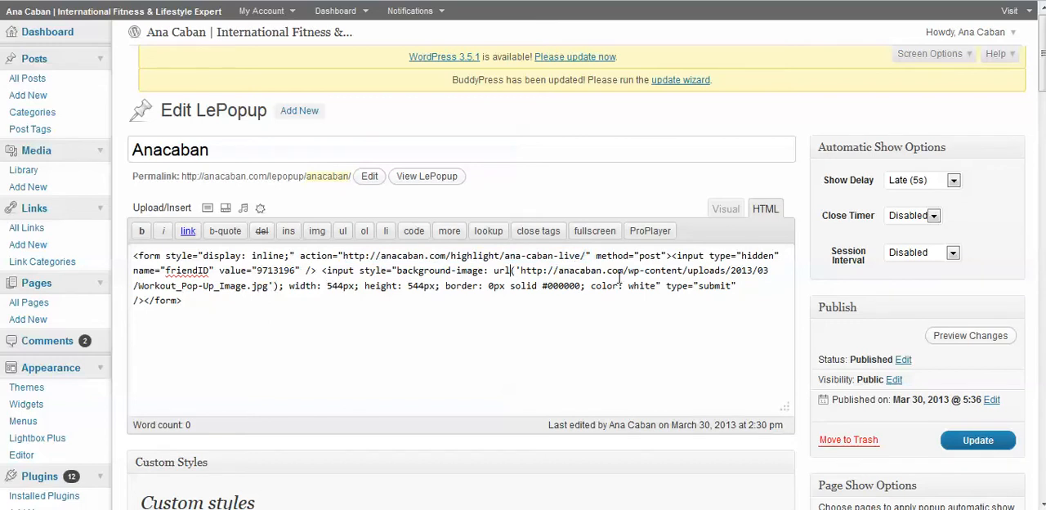
{"action": "left_click_drag", "start_coordinate": [523, 270], "coordinate": [266, 292]}
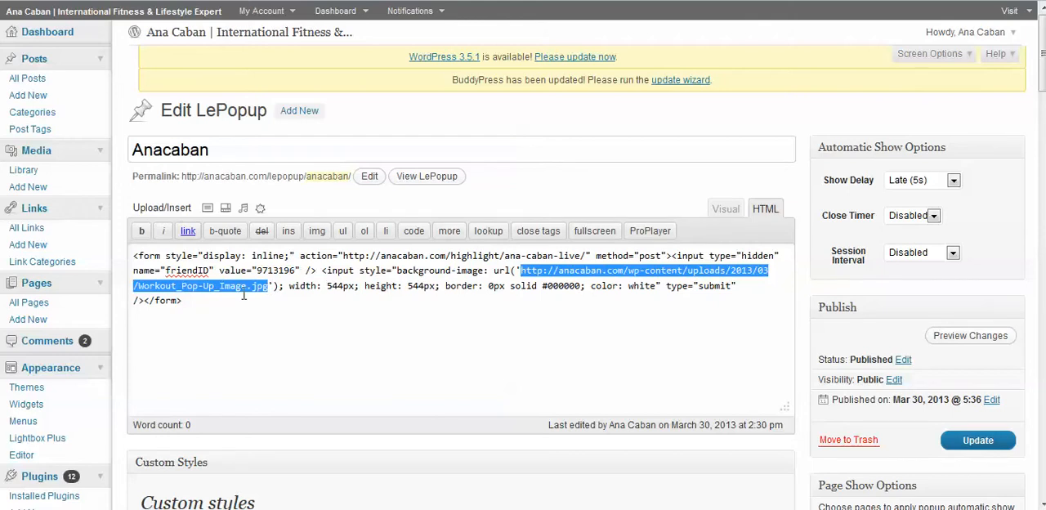
{"action": "left_click", "coordinate": [233, 291]}
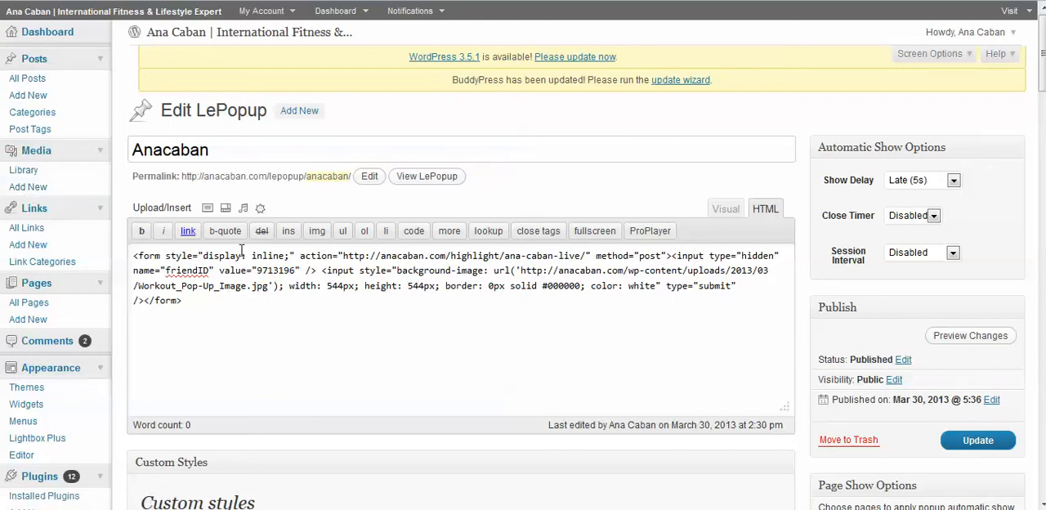
{"action": "left_click", "coordinate": [516, 269]}
{"action": "type", "text": "'"}
{"action": "left_click_drag", "start_coordinate": [522, 270], "coordinate": [269, 286]}
{"action": "left_click", "coordinate": [270, 287]}
{"action": "left_click_drag", "start_coordinate": [342, 256], "coordinate": [585, 260]}
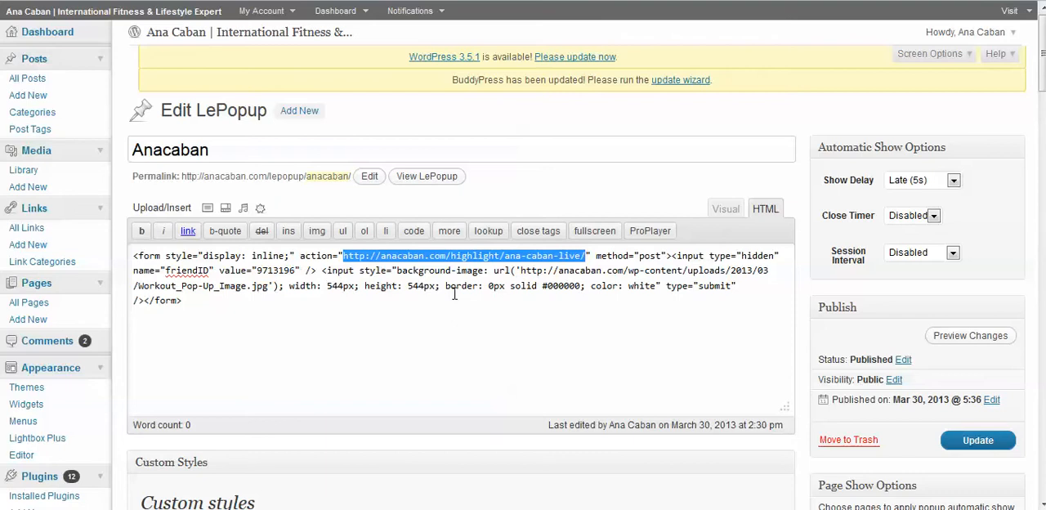
Step: Set the popup's padding in the custom styles to None
{"action": "scroll", "coordinate": [747, 240], "scroll_direction": "down", "scroll_amount": 1}
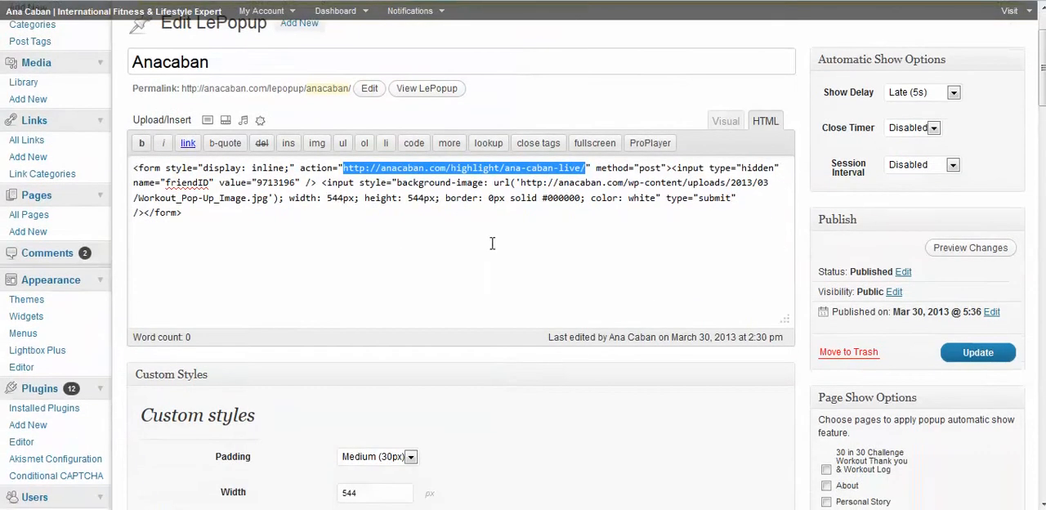
{"action": "scroll", "coordinate": [615, 140], "scroll_direction": "down", "scroll_amount": 1}
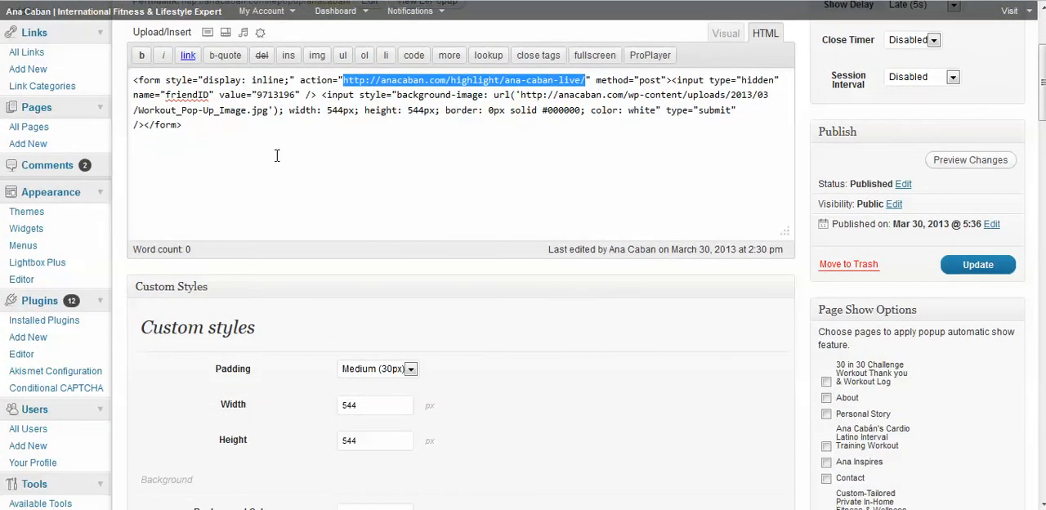
{"action": "scroll", "coordinate": [344, 168], "scroll_direction": "down", "scroll_amount": 1}
{"action": "scroll", "coordinate": [347, 177], "scroll_direction": "up", "scroll_amount": 3}
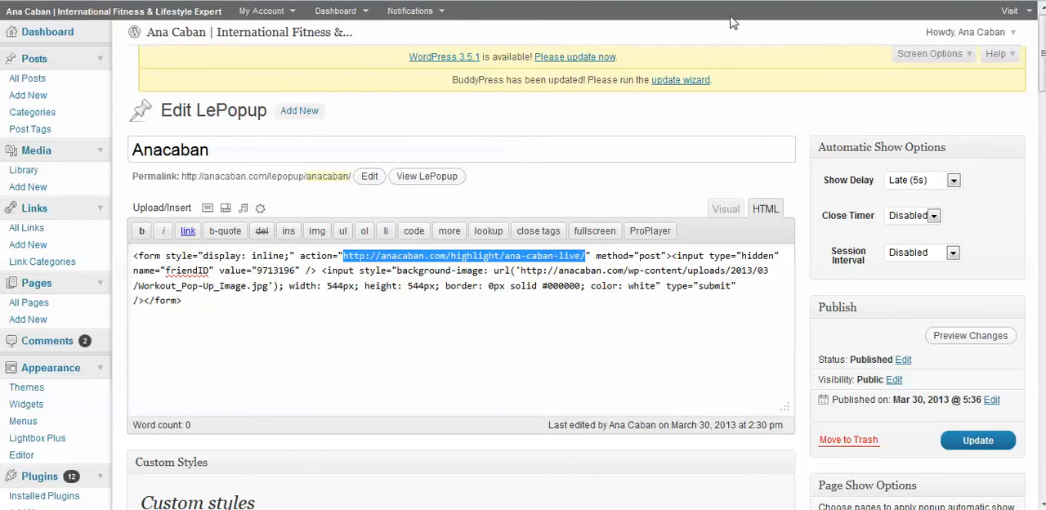
{"action": "scroll", "coordinate": [639, 94], "scroll_direction": "down", "scroll_amount": 1}
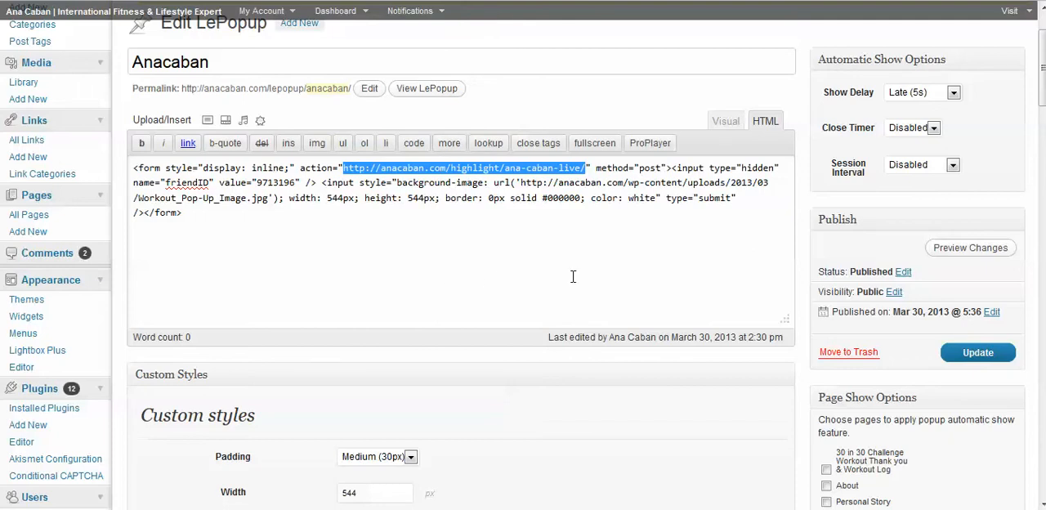
{"action": "left_click", "coordinate": [402, 460]}
{"action": "left_click", "coordinate": [397, 443]}
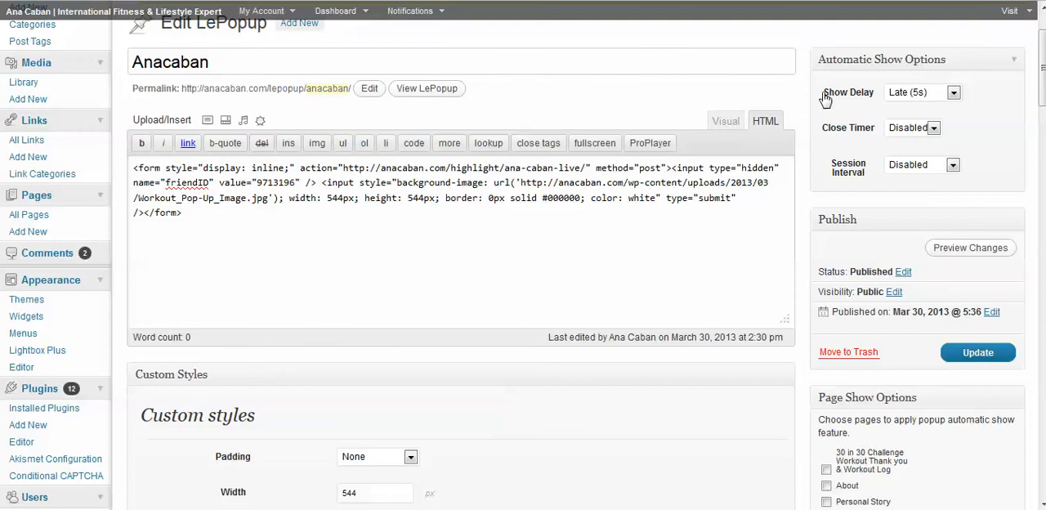
Step: Set the popup's padding to Medium (30px) and update the popup
{"action": "left_click", "coordinate": [382, 458]}
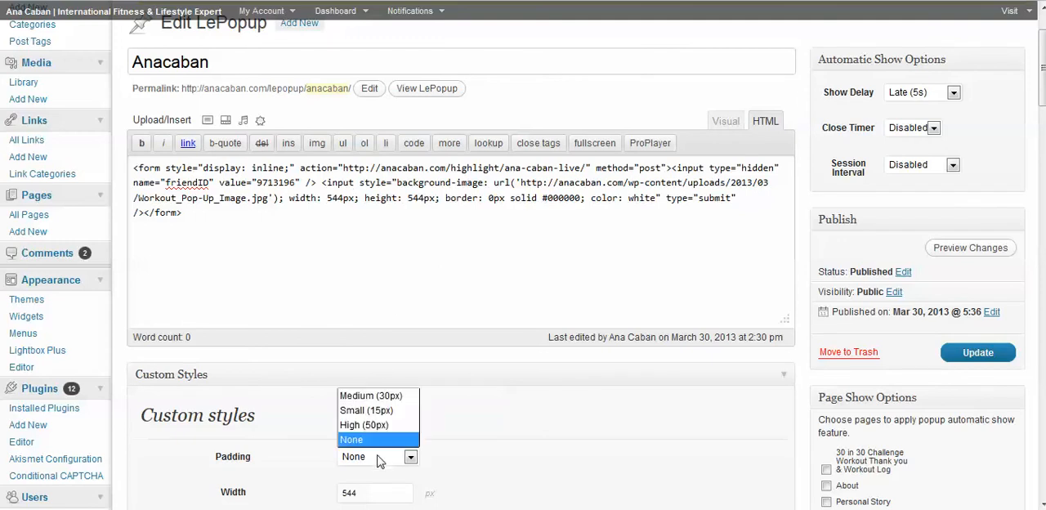
{"action": "left_click", "coordinate": [388, 397]}
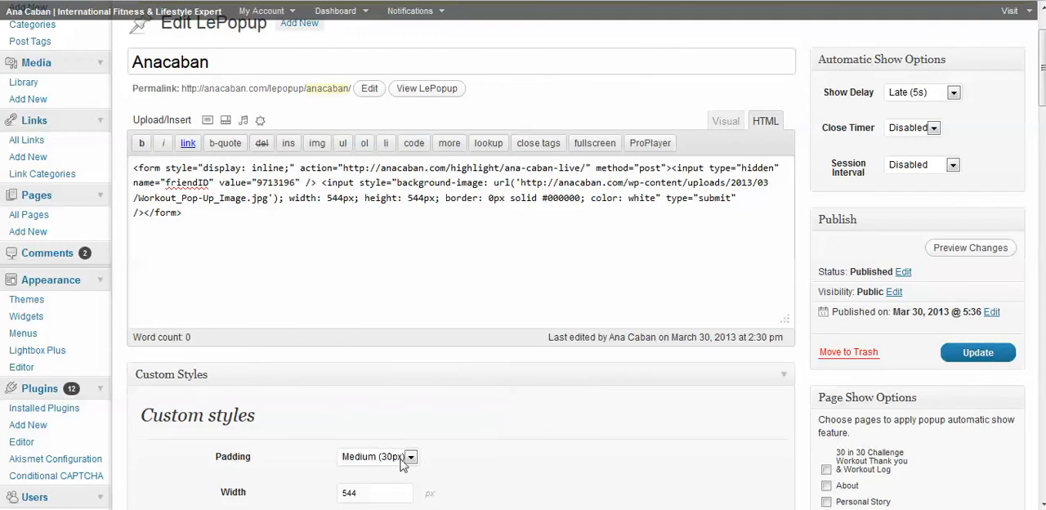
{"action": "left_click", "coordinate": [981, 358]}
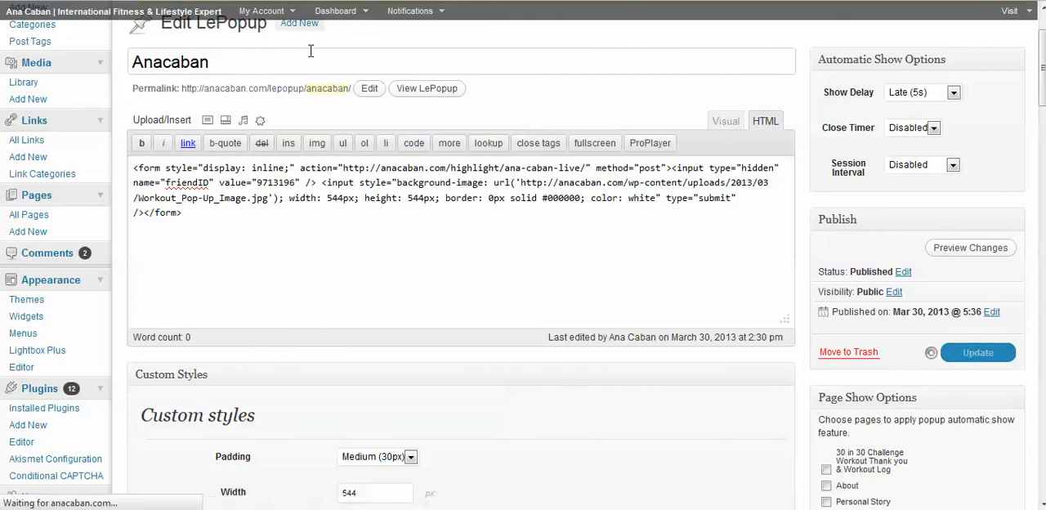
Step: Open the live site in a new browser tab to check how the popup displays
{"action": "right_click", "coordinate": [83, 18]}
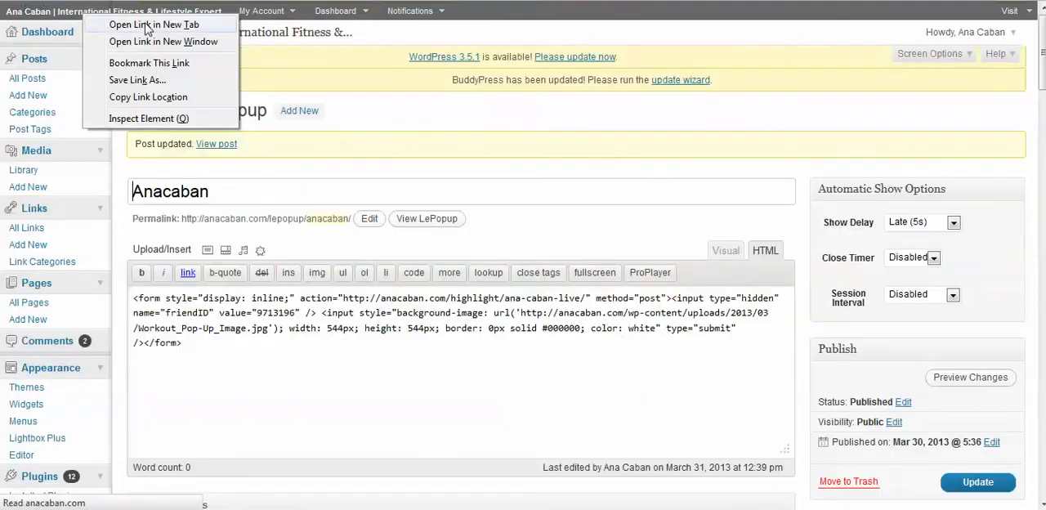
{"action": "key", "text": "Escape"}
{"action": "key", "text": "ctrl+Tab"}
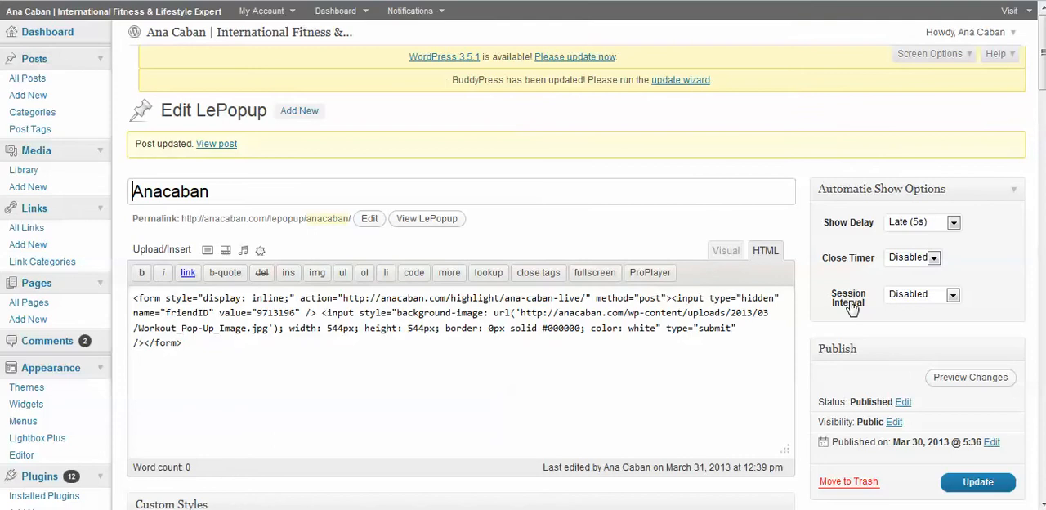
Step: Change the padding in the popup's custom styles to None and save the update
{"action": "scroll", "coordinate": [826, 310], "scroll_direction": "down", "scroll_amount": 4}
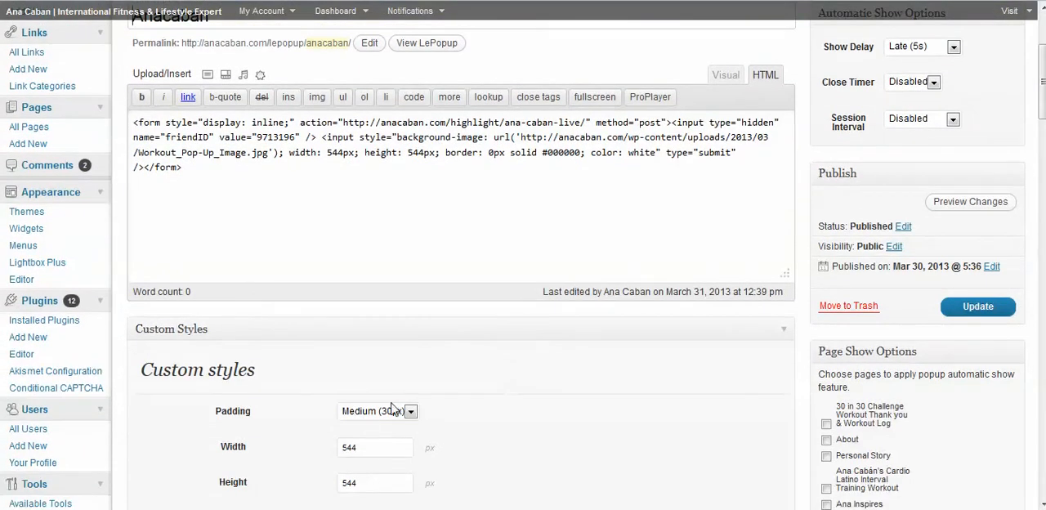
{"action": "left_click", "coordinate": [410, 412]}
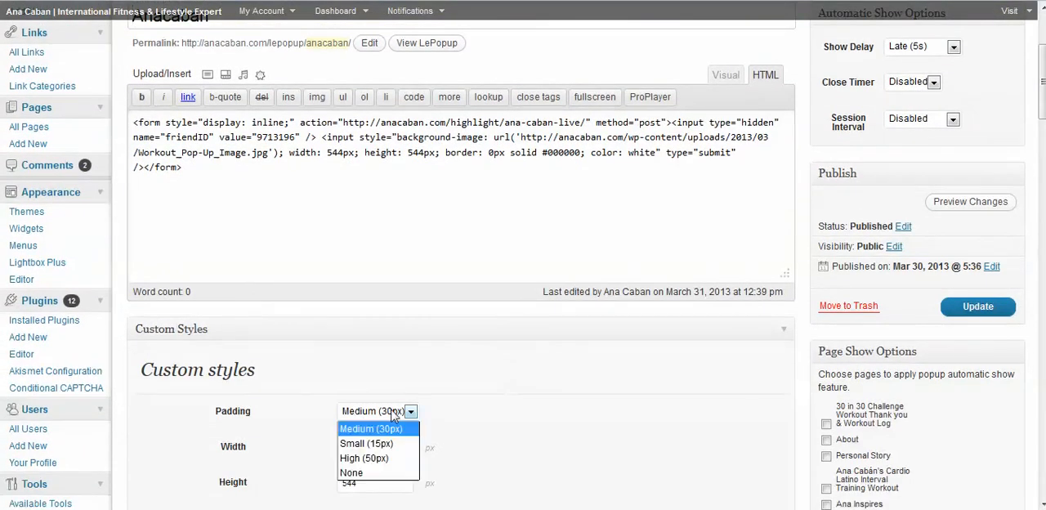
{"action": "left_click", "coordinate": [354, 473]}
{"action": "left_click", "coordinate": [980, 308]}
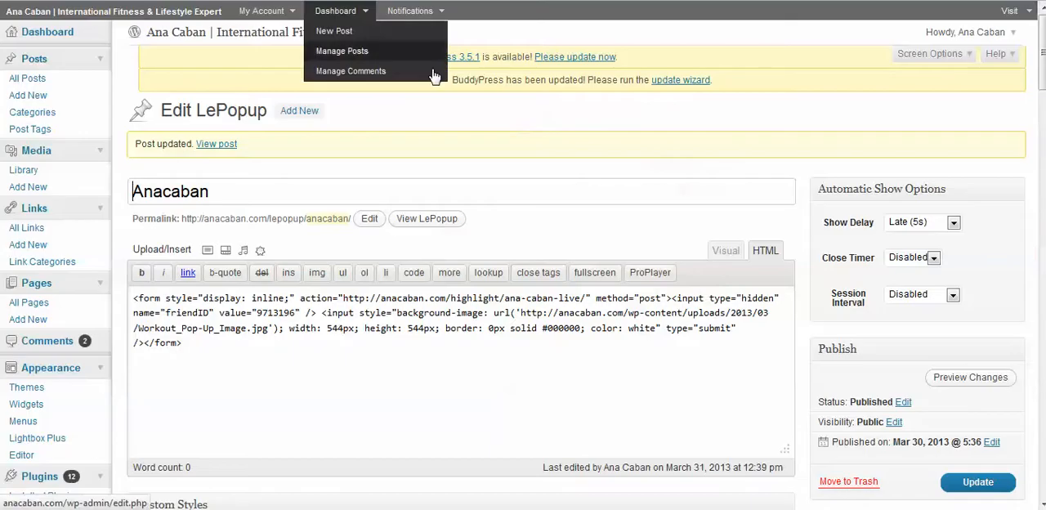
Step: Examine the popup's width and height settings in the custom styles
{"action": "scroll", "coordinate": [552, 220], "scroll_direction": "down", "scroll_amount": 2}
{"action": "scroll", "coordinate": [527, 263], "scroll_direction": "down", "scroll_amount": 6}
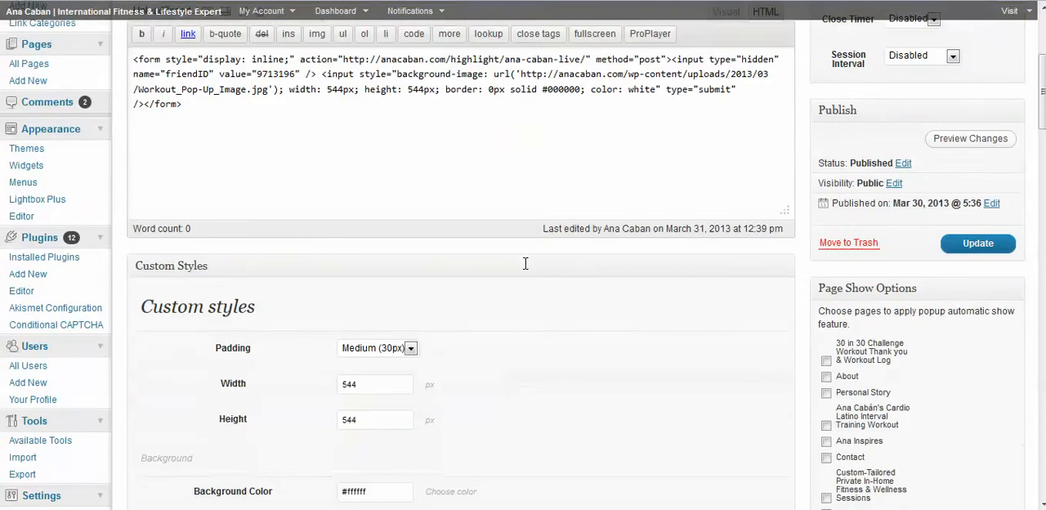
{"action": "left_click_drag", "start_coordinate": [367, 274], "coordinate": [310, 271]}
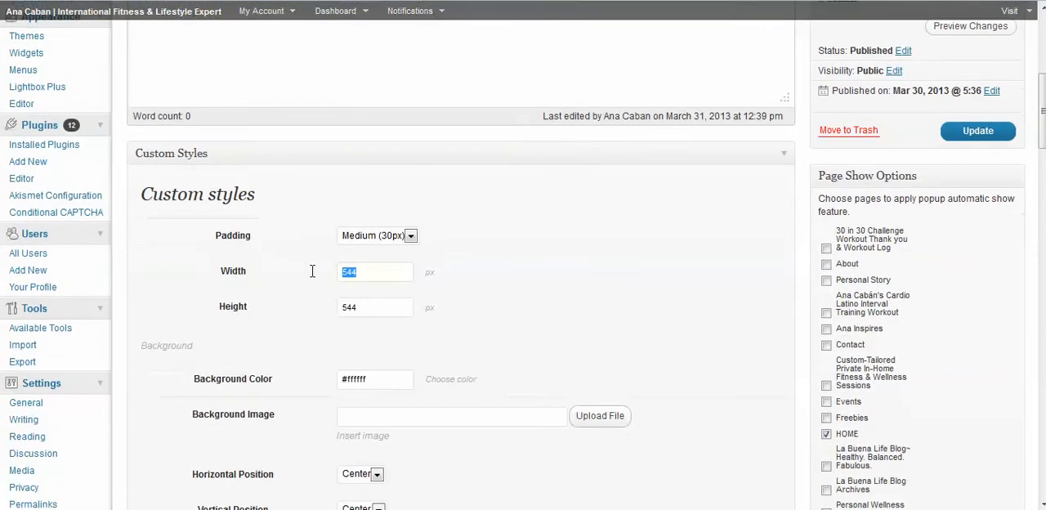
{"action": "left_click_drag", "start_coordinate": [379, 313], "coordinate": [327, 318]}
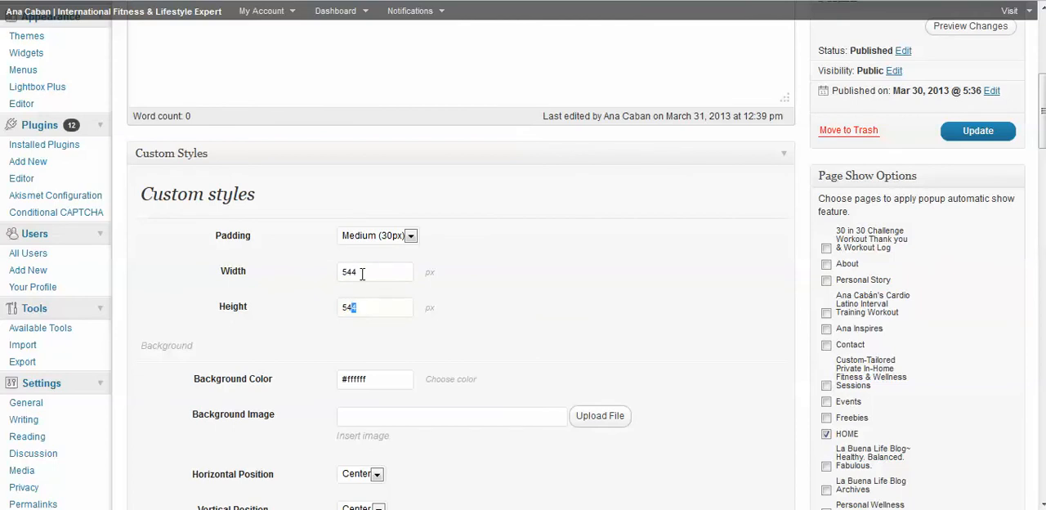
{"action": "left_click_drag", "start_coordinate": [364, 273], "coordinate": [320, 283]}
{"action": "left_click_drag", "start_coordinate": [364, 312], "coordinate": [337, 312]}
Step: Review the popup's background, position, border and box shadow settings, and return to the automatic show options
{"action": "scroll", "coordinate": [340, 315], "scroll_direction": "down", "scroll_amount": 4}
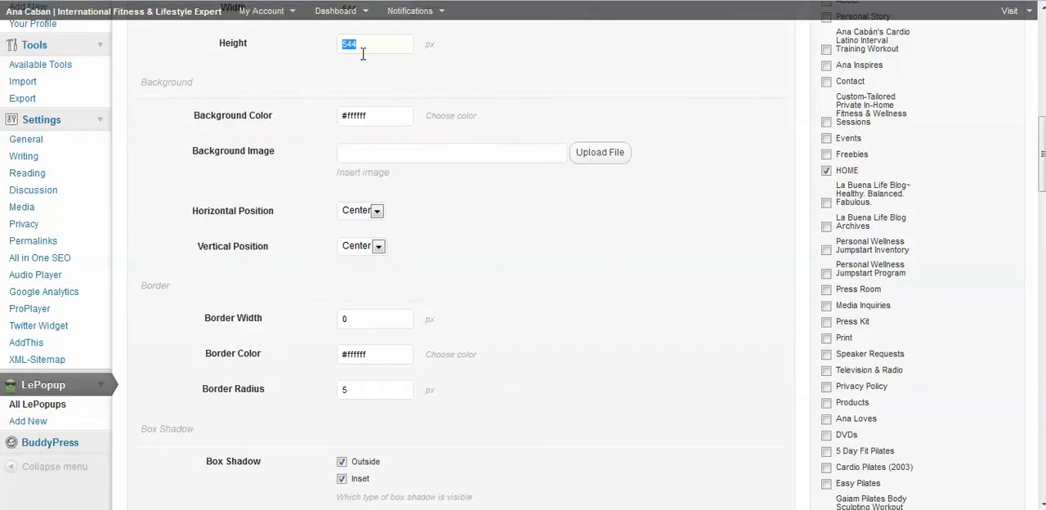
{"action": "scroll", "coordinate": [351, 62], "scroll_direction": "up", "scroll_amount": 1}
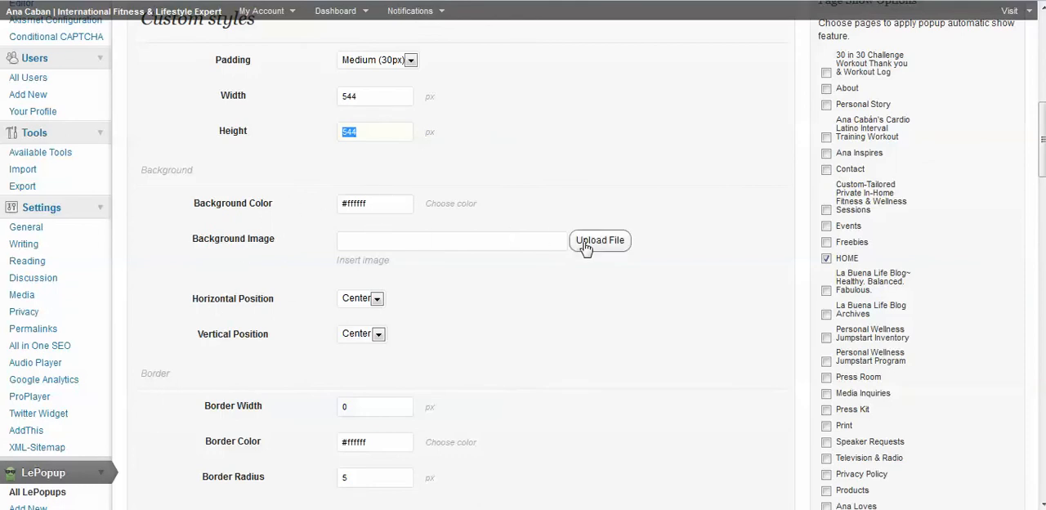
{"action": "scroll", "coordinate": [304, 276], "scroll_direction": "down", "scroll_amount": 2}
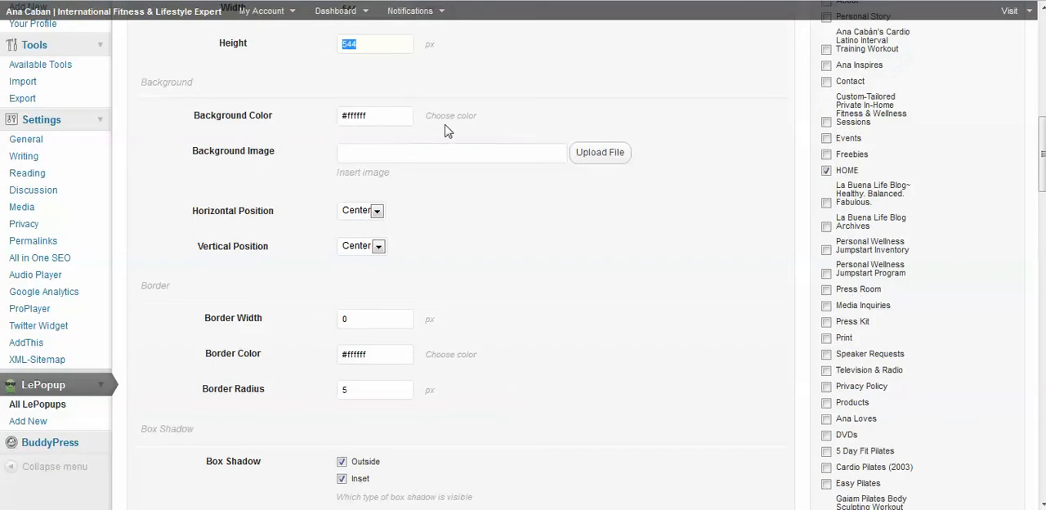
{"action": "scroll", "coordinate": [436, 147], "scroll_direction": "down", "scroll_amount": 4}
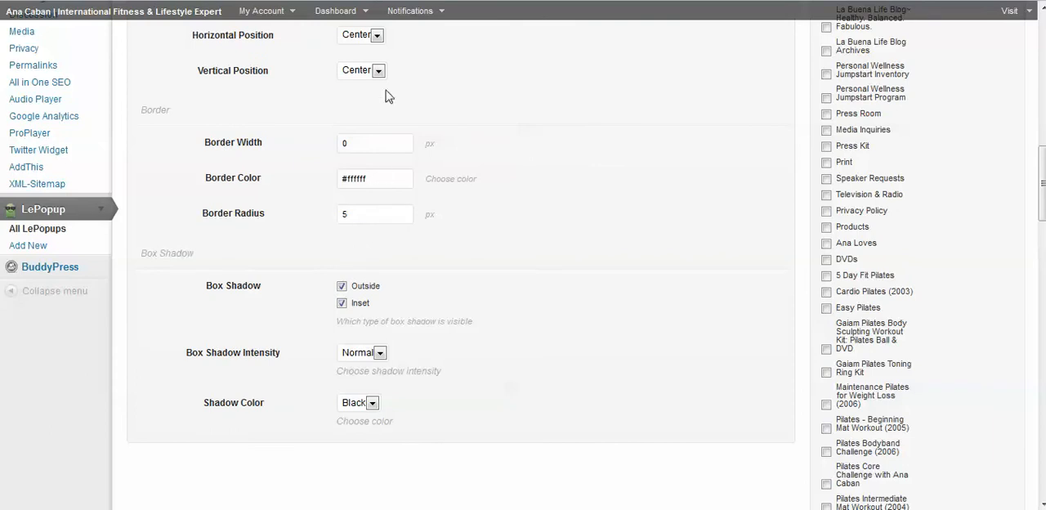
{"action": "scroll", "coordinate": [652, 220], "scroll_direction": "up", "scroll_amount": 10}
{"action": "scroll", "coordinate": [652, 221], "scroll_direction": "up", "scroll_amount": 3}
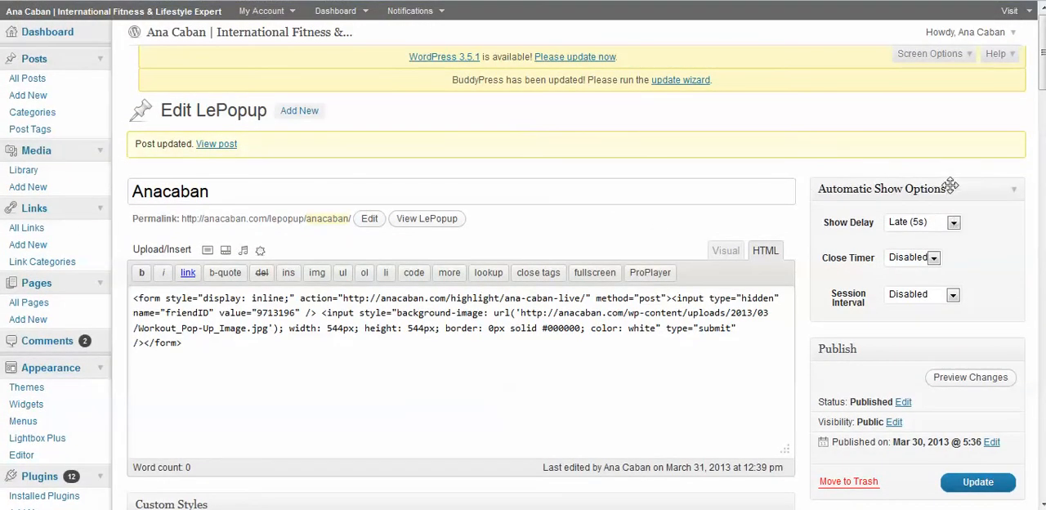
Step: Review the available Show Delay and Close Timer choices in the popup's automatic show options
{"action": "left_click", "coordinate": [952, 223]}
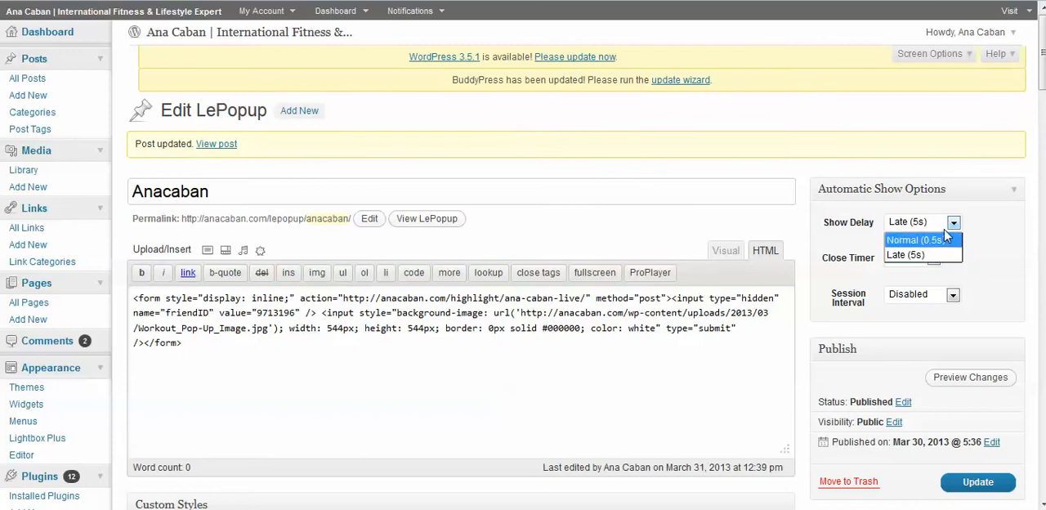
{"action": "left_click", "coordinate": [954, 224]}
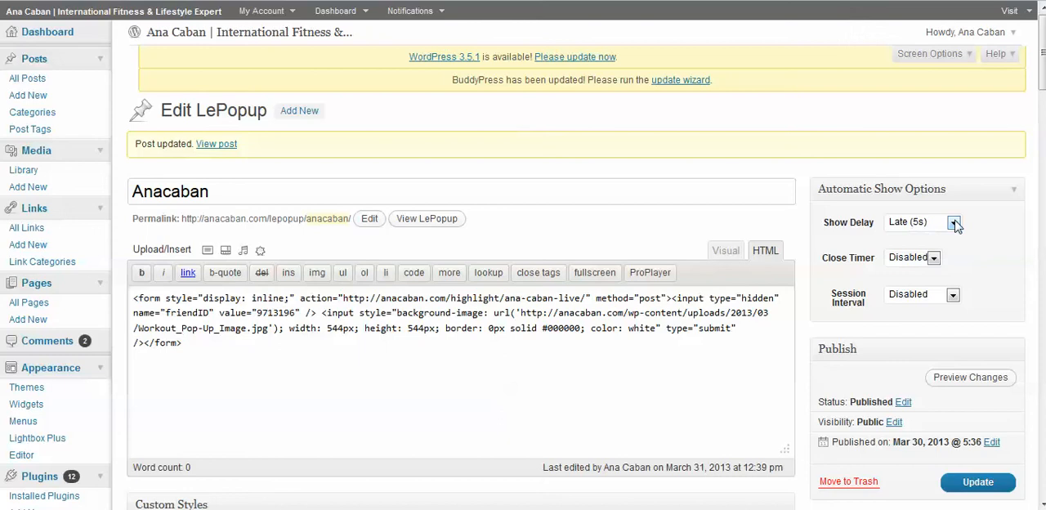
{"action": "left_click", "coordinate": [940, 259]}
{"action": "left_click", "coordinate": [940, 259]}
{"action": "left_click", "coordinate": [934, 258]}
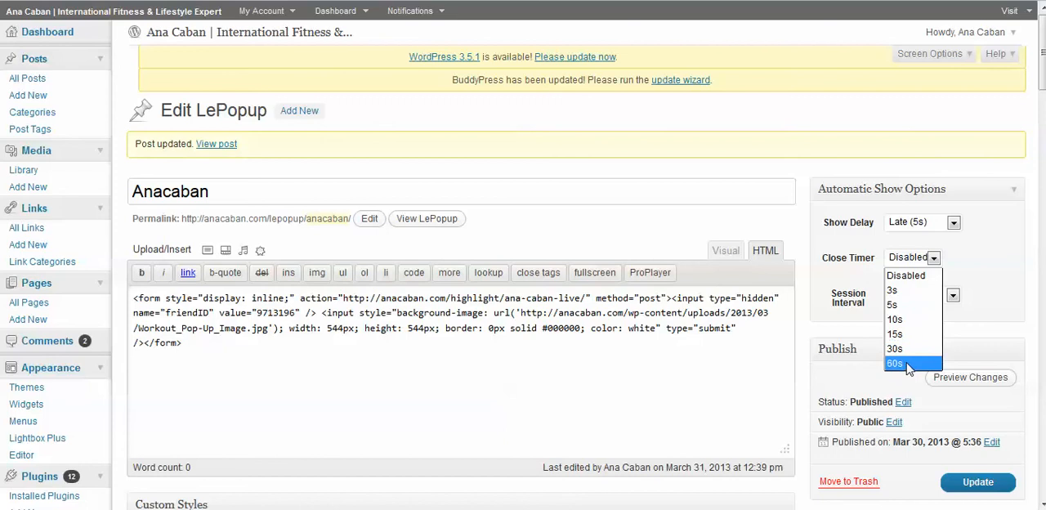
{"action": "left_click", "coordinate": [936, 258]}
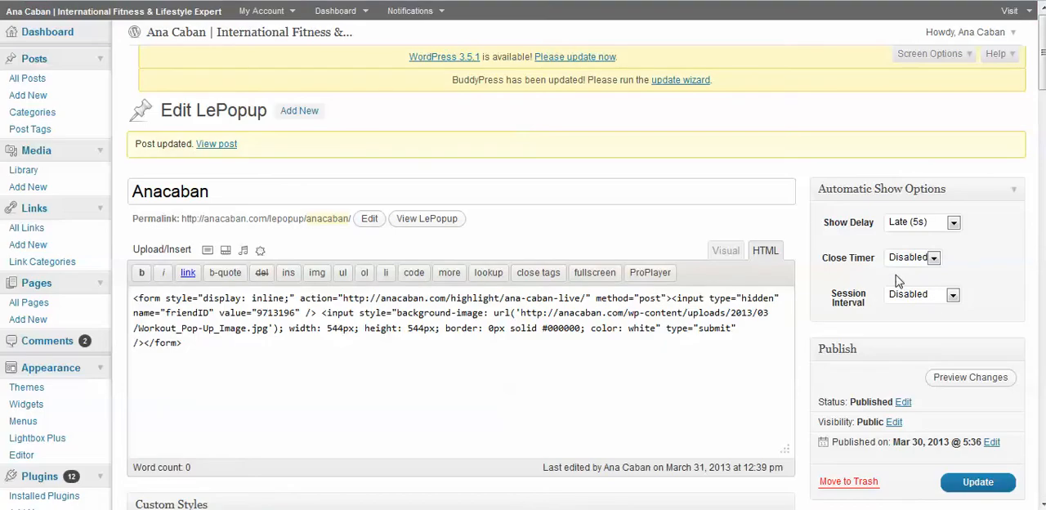
{"action": "left_click", "coordinate": [952, 295]}
{"action": "left_click", "coordinate": [933, 258]}
{"action": "left_click", "coordinate": [933, 259]}
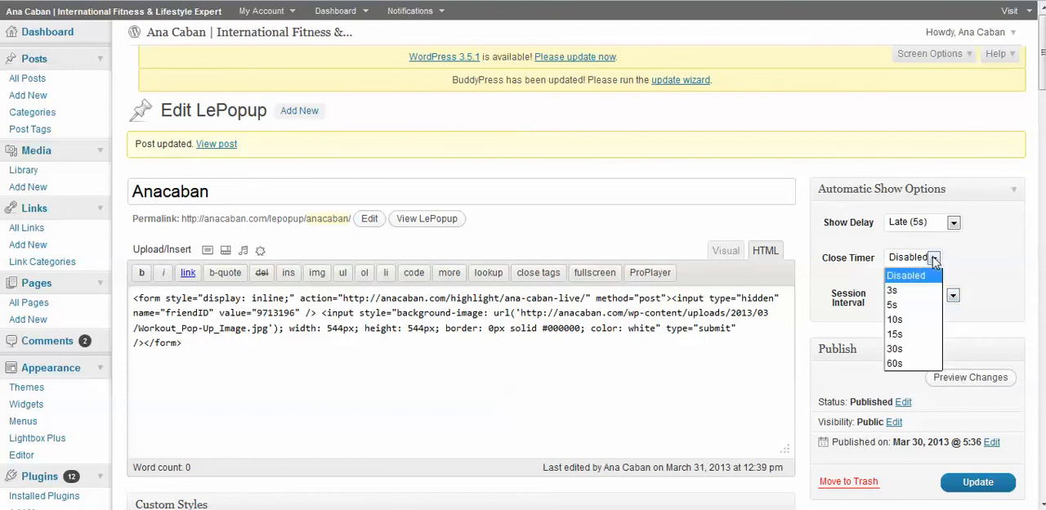
{"action": "left_click", "coordinate": [928, 258]}
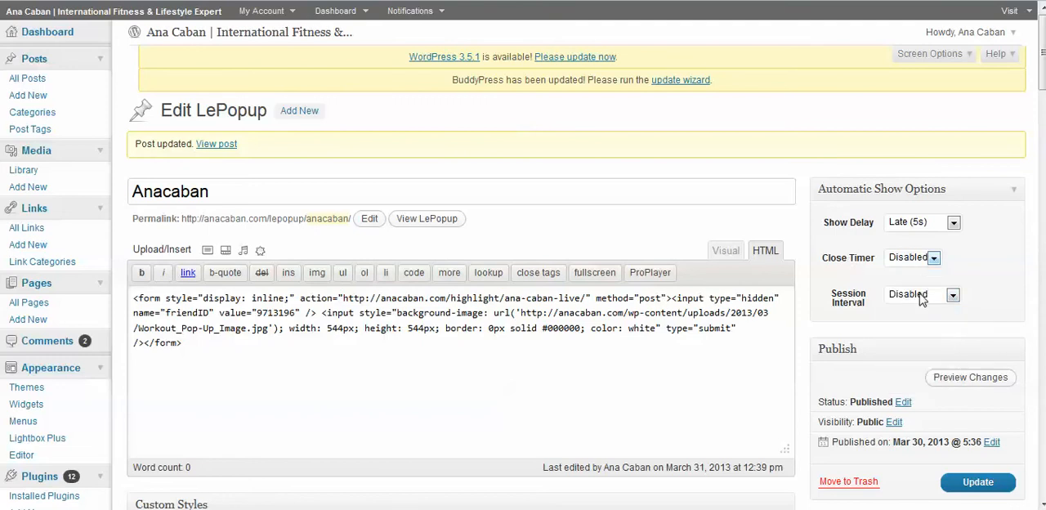
Step: Examine the Session Interval choices that control how often the popup is shown, keeping the option at Disabled
{"action": "left_click", "coordinate": [922, 298]}
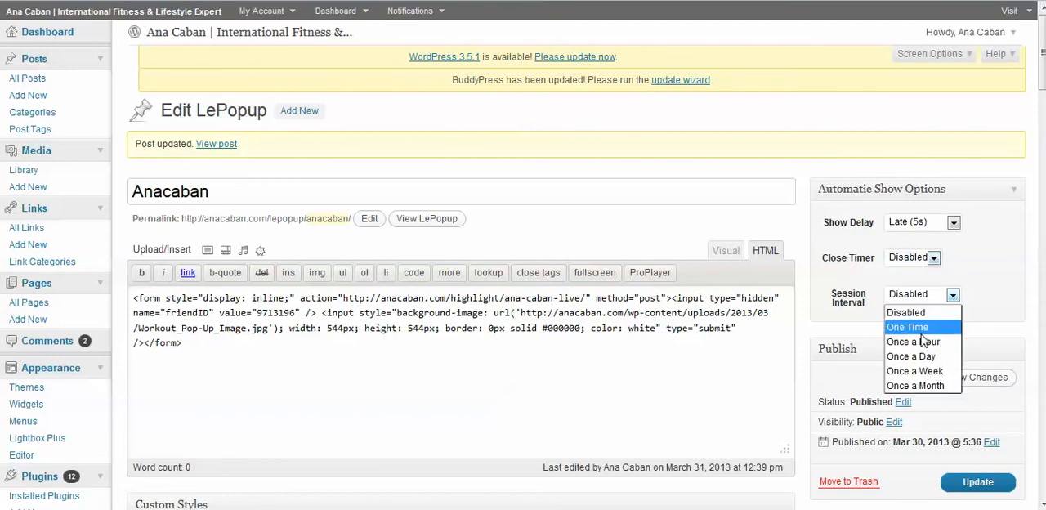
{"action": "left_click", "coordinate": [924, 315]}
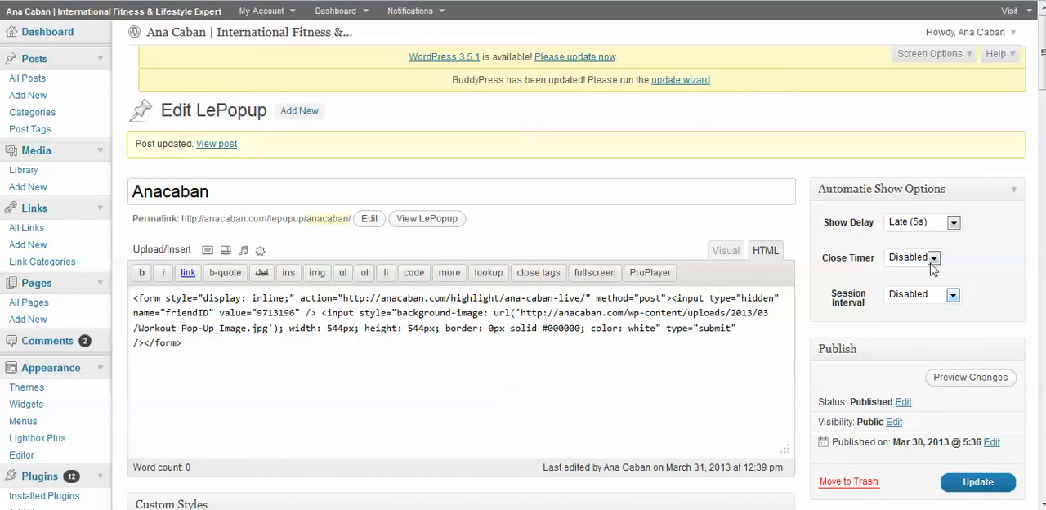
{"action": "left_click", "coordinate": [932, 298]}
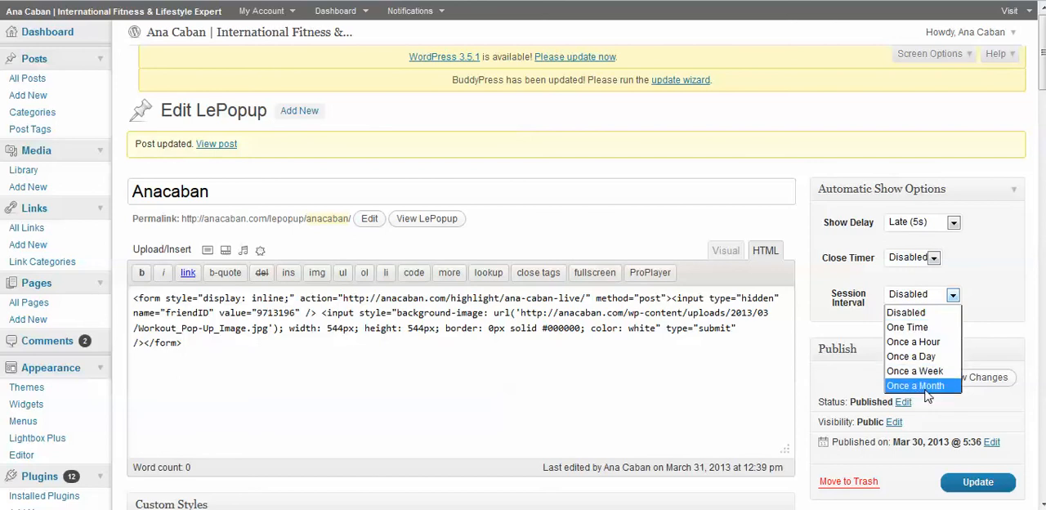
{"action": "left_click", "coordinate": [914, 300]}
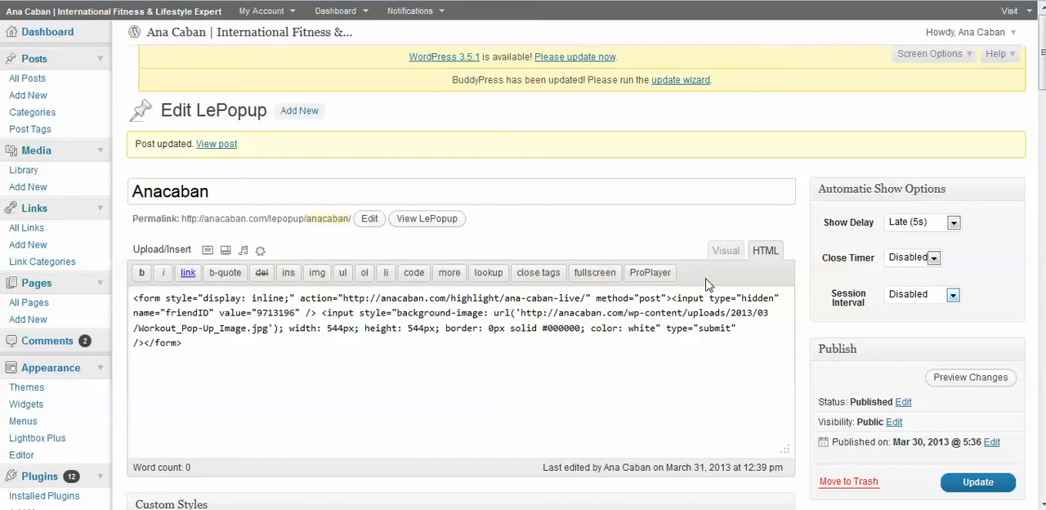
Step: Set the padding to None in the popup's custom styles
{"action": "scroll", "coordinate": [892, 214], "scroll_direction": "down", "scroll_amount": 1}
{"action": "scroll", "coordinate": [635, 303], "scroll_direction": "down", "scroll_amount": 2}
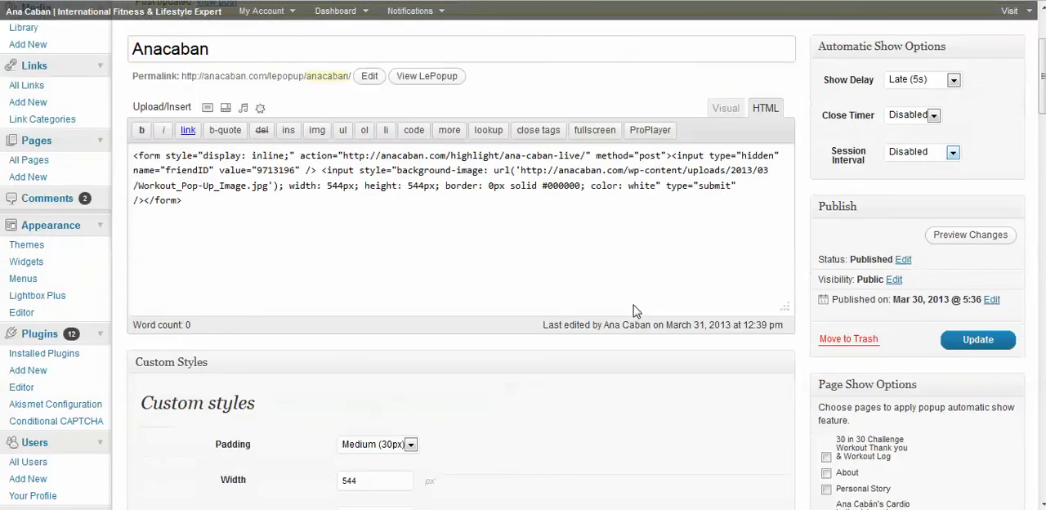
{"action": "left_click", "coordinate": [410, 324]}
{"action": "left_click", "coordinate": [376, 386]}
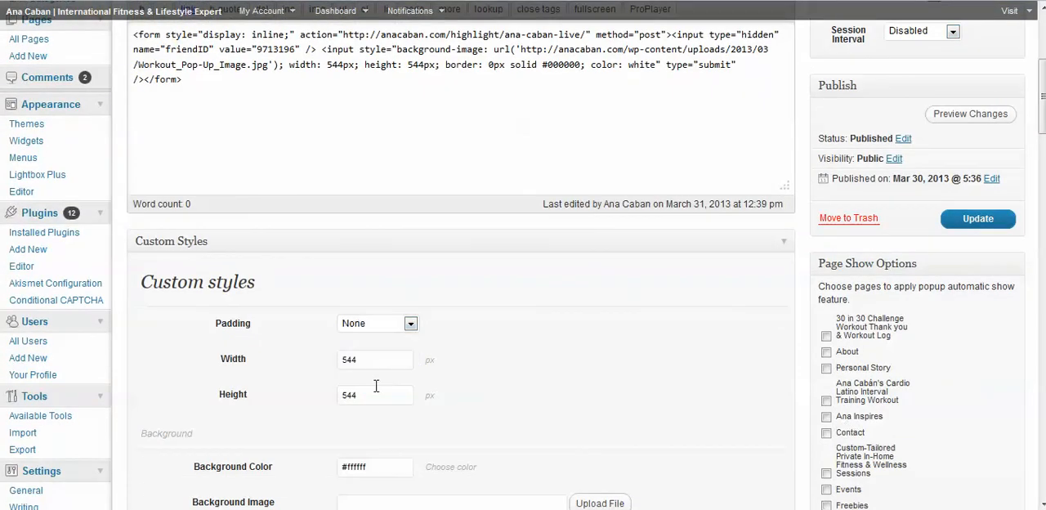
Step: Examine the Page Show Options to check which pages are selected for showing the popup automatically
{"action": "scroll", "coordinate": [923, 147], "scroll_direction": "down", "scroll_amount": 2}
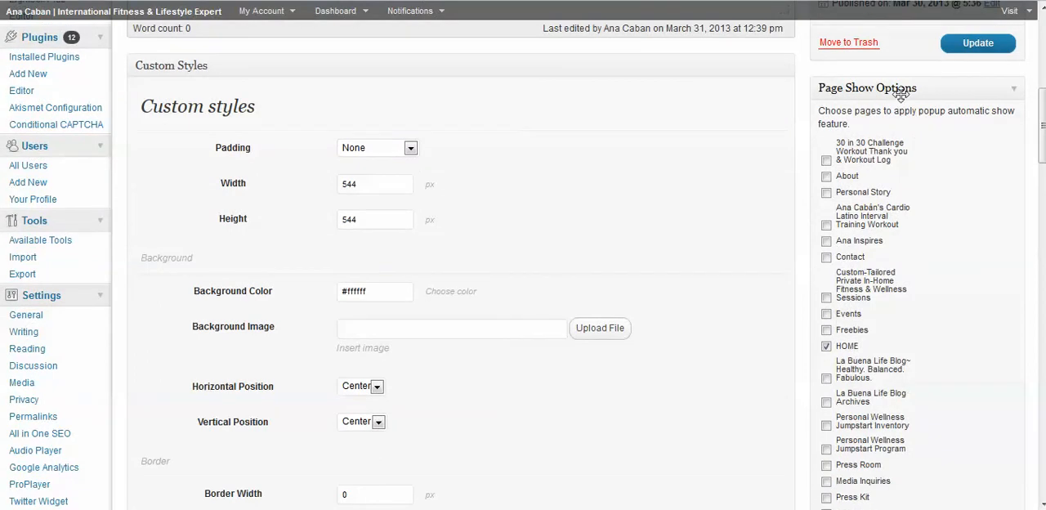
{"action": "scroll", "coordinate": [895, 114], "scroll_direction": "down", "scroll_amount": 3}
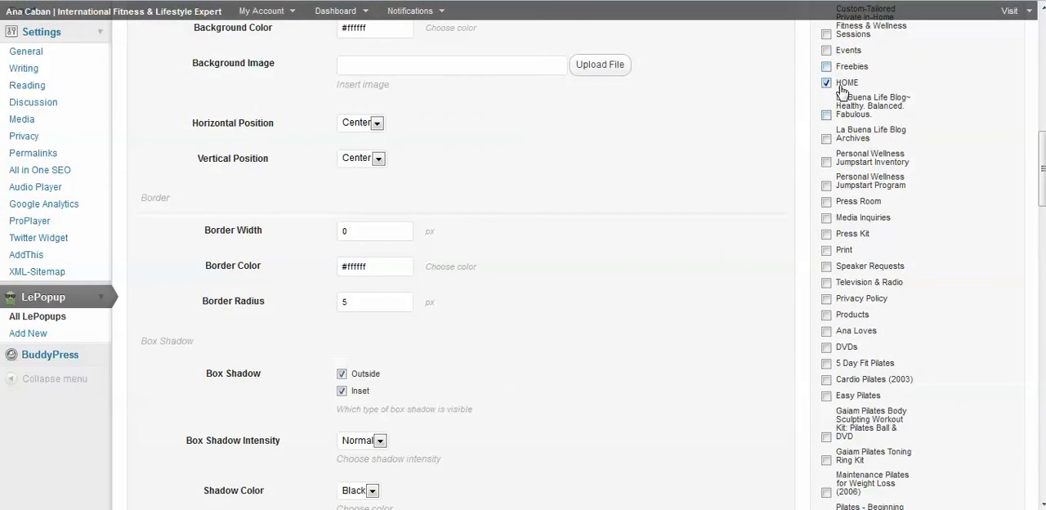
{"action": "scroll", "coordinate": [887, 155], "scroll_direction": "down", "scroll_amount": 8}
{"action": "scroll", "coordinate": [885, 153], "scroll_direction": "down", "scroll_amount": 8}
Step: Review the popup's Close Settings and the user roles in Showing Rules, and return to the beginning of the popup editor
{"action": "scroll", "coordinate": [880, 150], "scroll_direction": "up", "scroll_amount": 2}
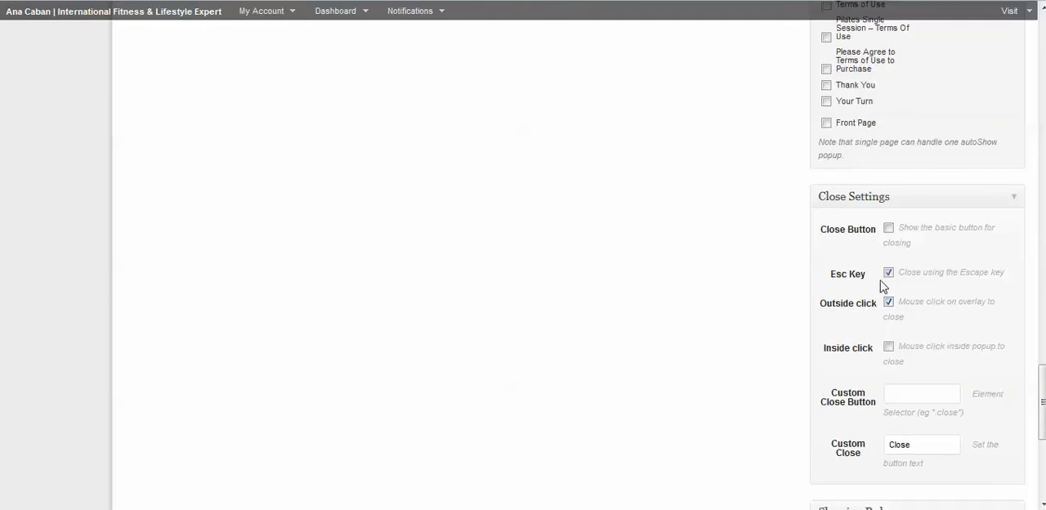
{"action": "scroll", "coordinate": [888, 275], "scroll_direction": "down", "scroll_amount": 2}
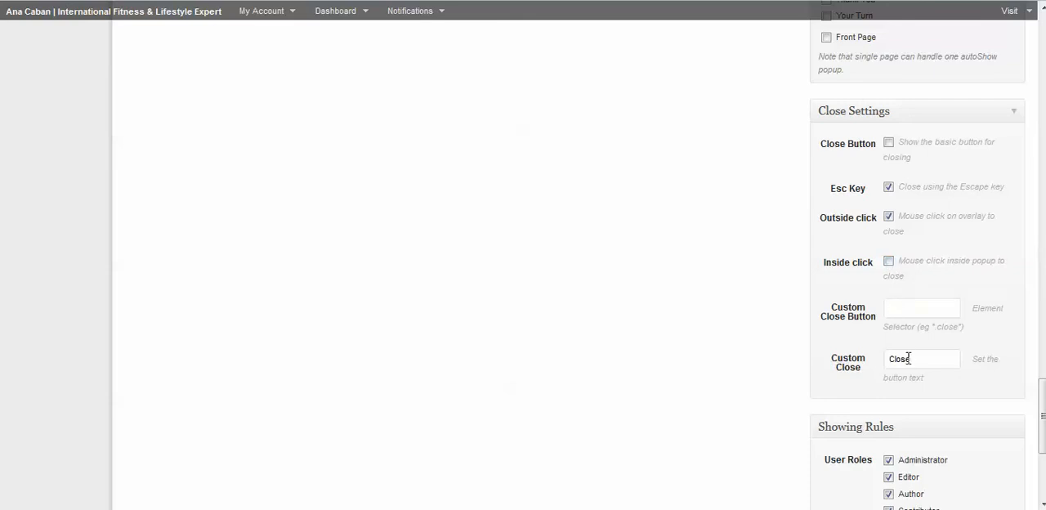
{"action": "scroll", "coordinate": [915, 301], "scroll_direction": "down", "scroll_amount": 3}
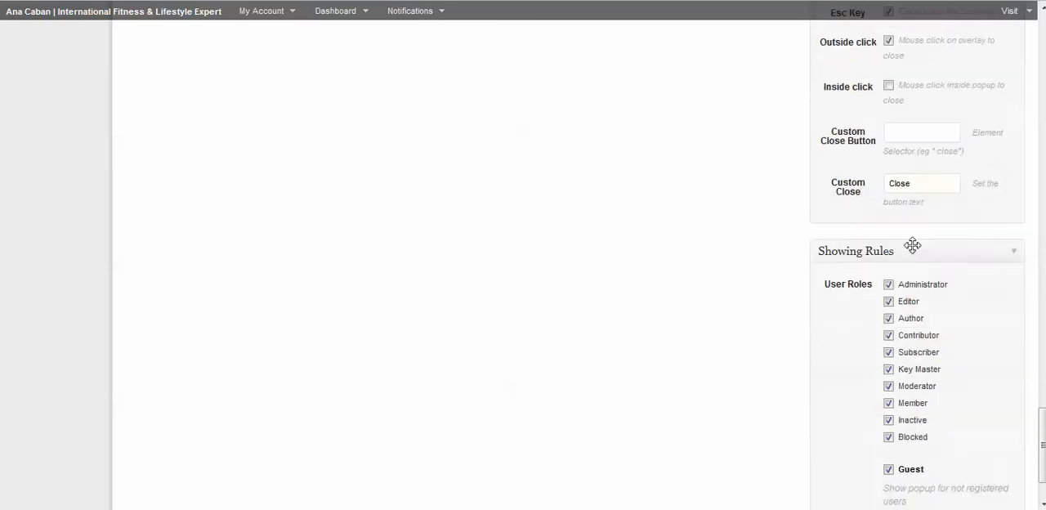
{"action": "scroll", "coordinate": [913, 207], "scroll_direction": "down", "scroll_amount": 1}
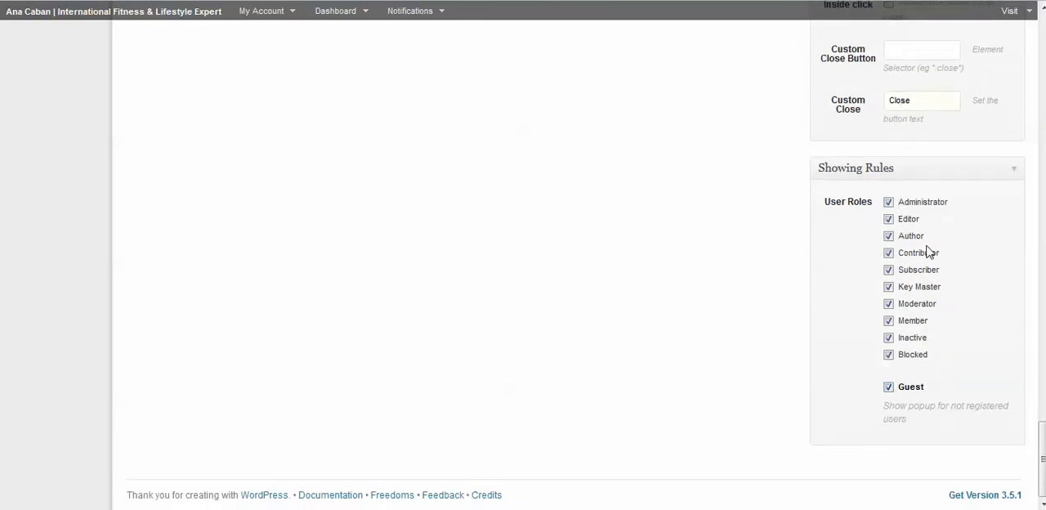
{"action": "scroll", "coordinate": [928, 225], "scroll_direction": "up", "scroll_amount": 12}
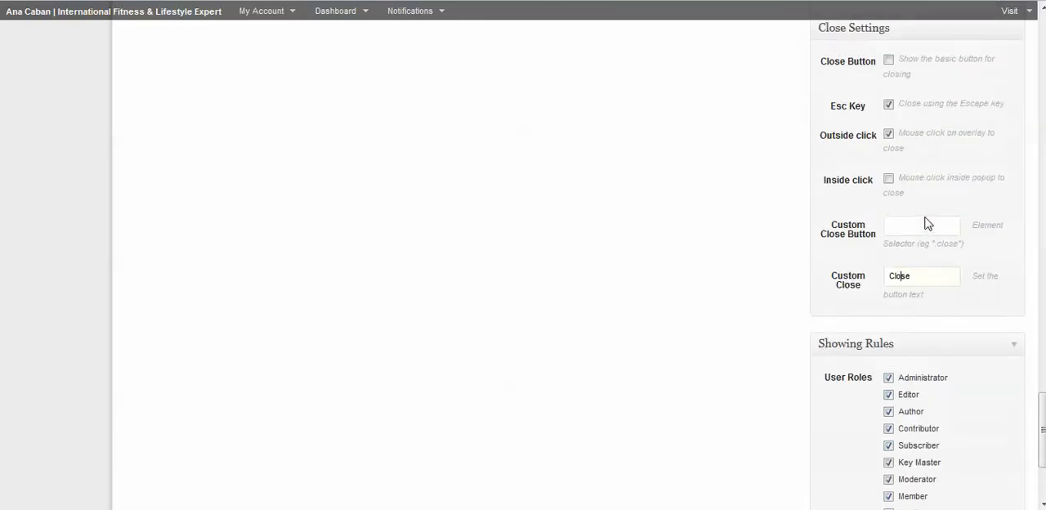
{"action": "scroll", "coordinate": [932, 171], "scroll_direction": "up", "scroll_amount": 15}
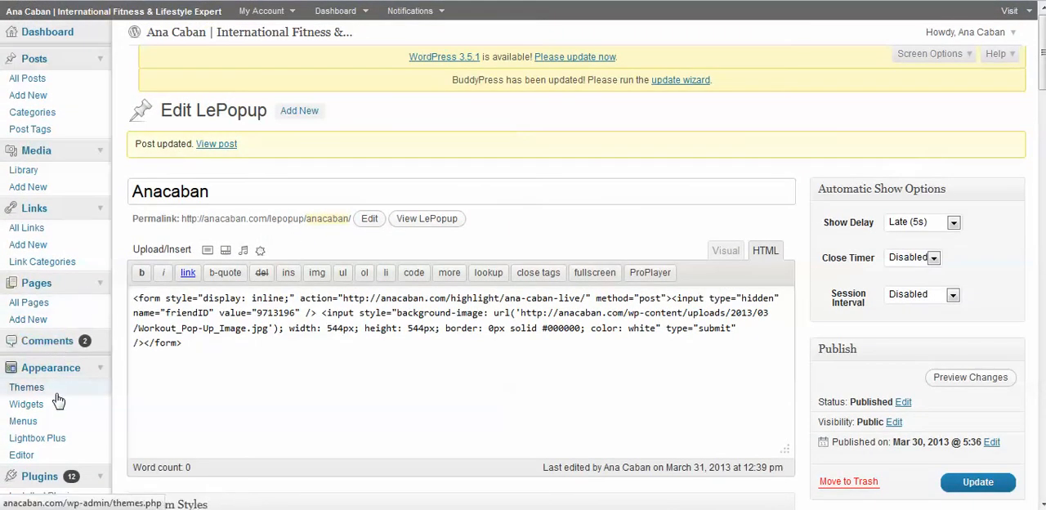
Step: Look over the page list and custom styles once more and return to the popup's publish settings
{"action": "scroll", "coordinate": [33, 344], "scroll_direction": "down", "scroll_amount": 3}
{"action": "scroll", "coordinate": [88, 305], "scroll_direction": "down", "scroll_amount": 8}
{"action": "scroll", "coordinate": [180, 307], "scroll_direction": "up", "scroll_amount": 1}
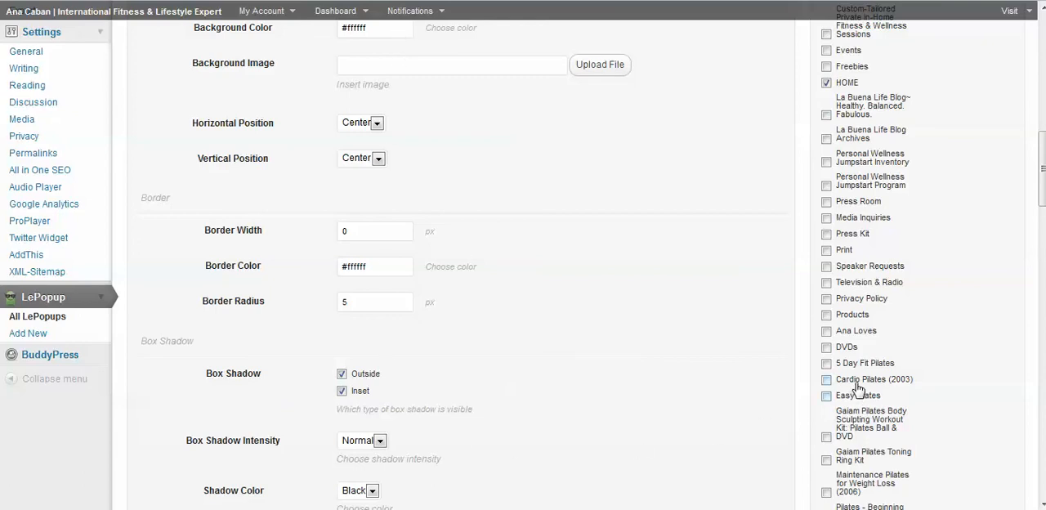
{"action": "scroll", "coordinate": [850, 163], "scroll_direction": "up", "scroll_amount": 7}
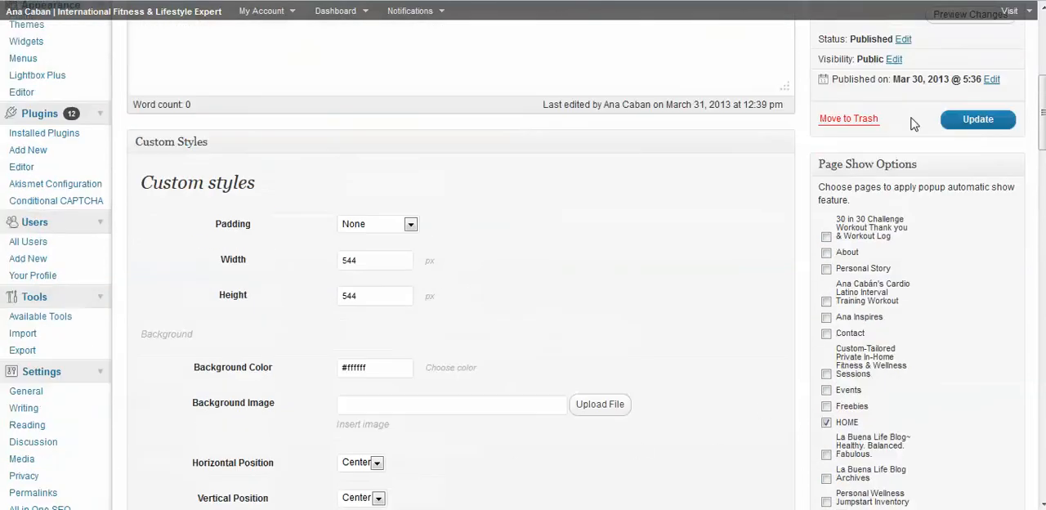
{"action": "scroll", "coordinate": [914, 160], "scroll_direction": "up", "scroll_amount": 2}
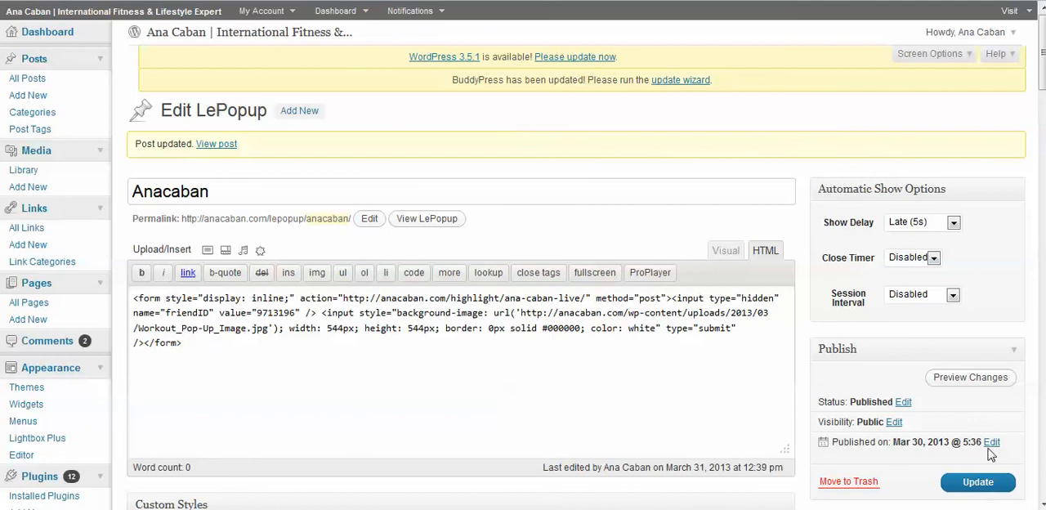